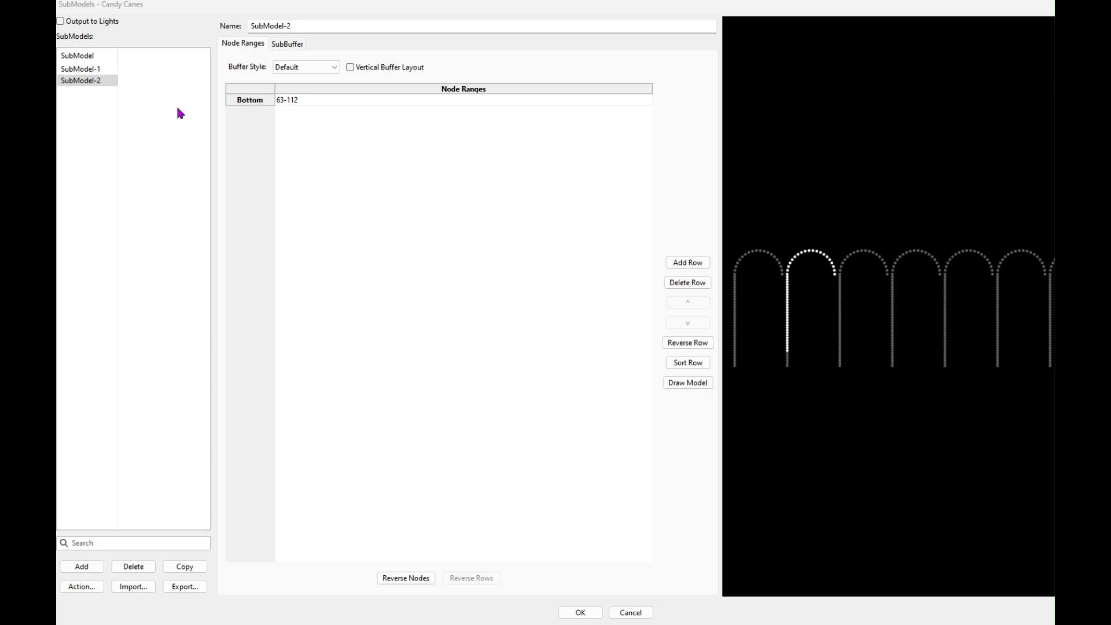
Step: Select SubModel-1 in the Candy Canes submodels to show its node range 7-56
left_click(90, 73)
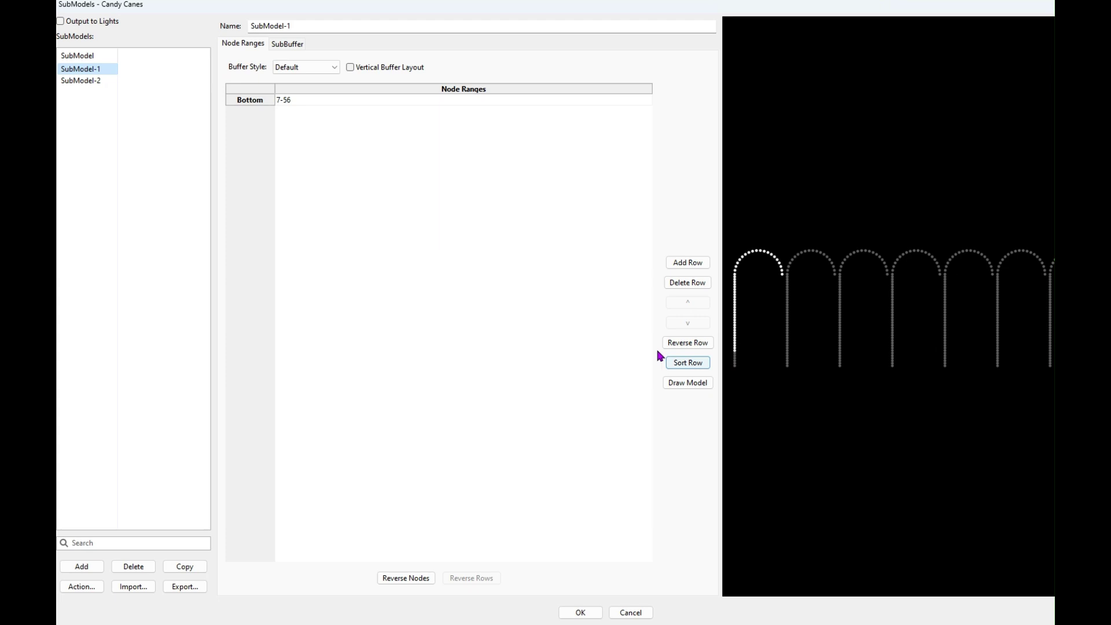
left_click(688, 362)
Step: Rename SubModel-1 to 'cane 9'
double_click(325, 27)
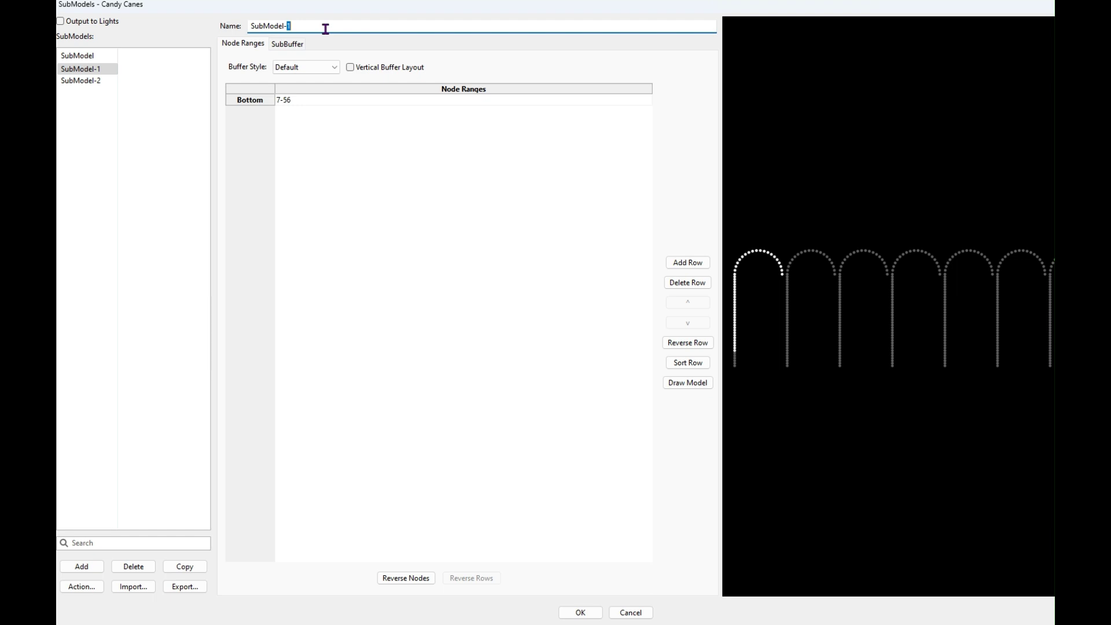
key("ctrl+a")
key("BackSpace")
type("cane 9")
key("Return")
Step: Switch to SubModel-2 and rename it 'cane 8'
left_click(90, 85)
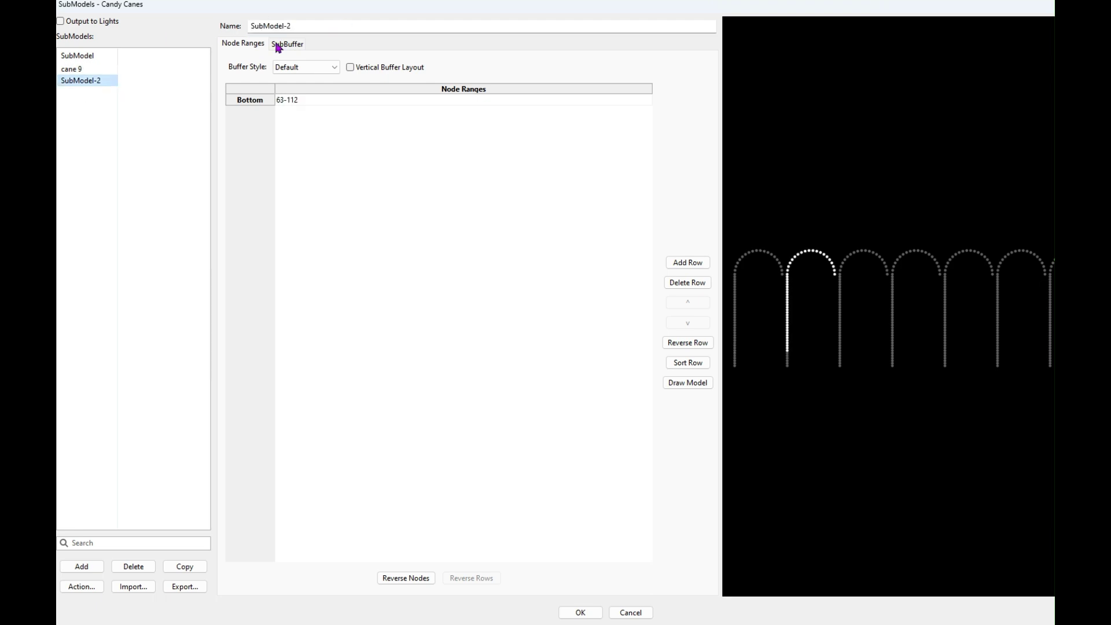
left_click(320, 28)
double_click(304, 28)
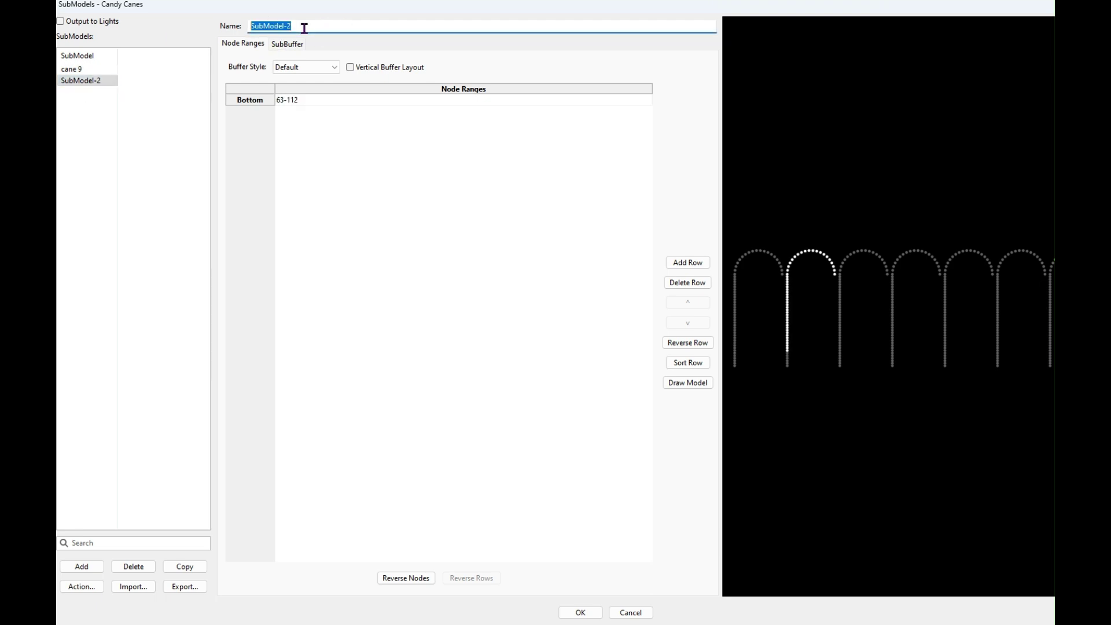
type("cane 8")
Step: Close the submodel editor with Cancel and confirm Yes to return to the Layout view
key("alt+Tab")
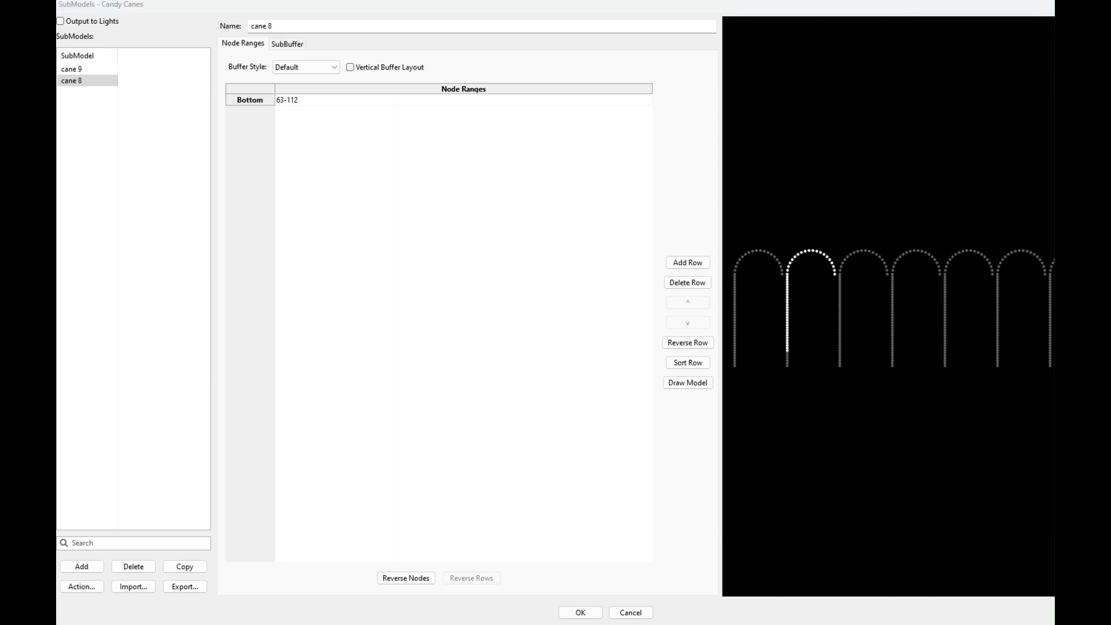
left_click(355, 426)
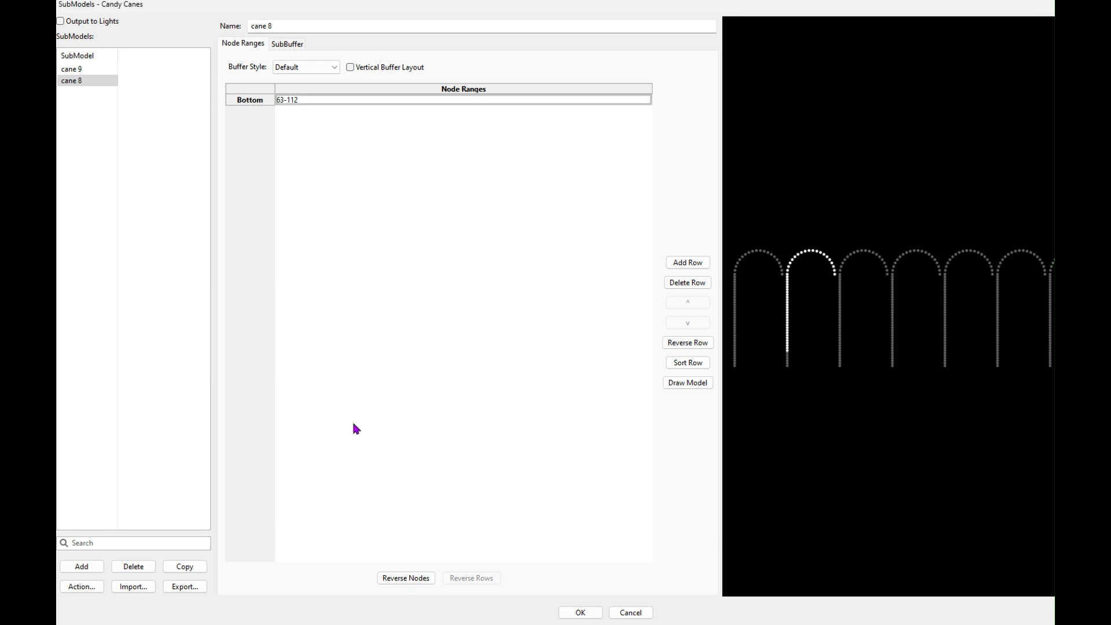
left_click(632, 614)
key("Return")
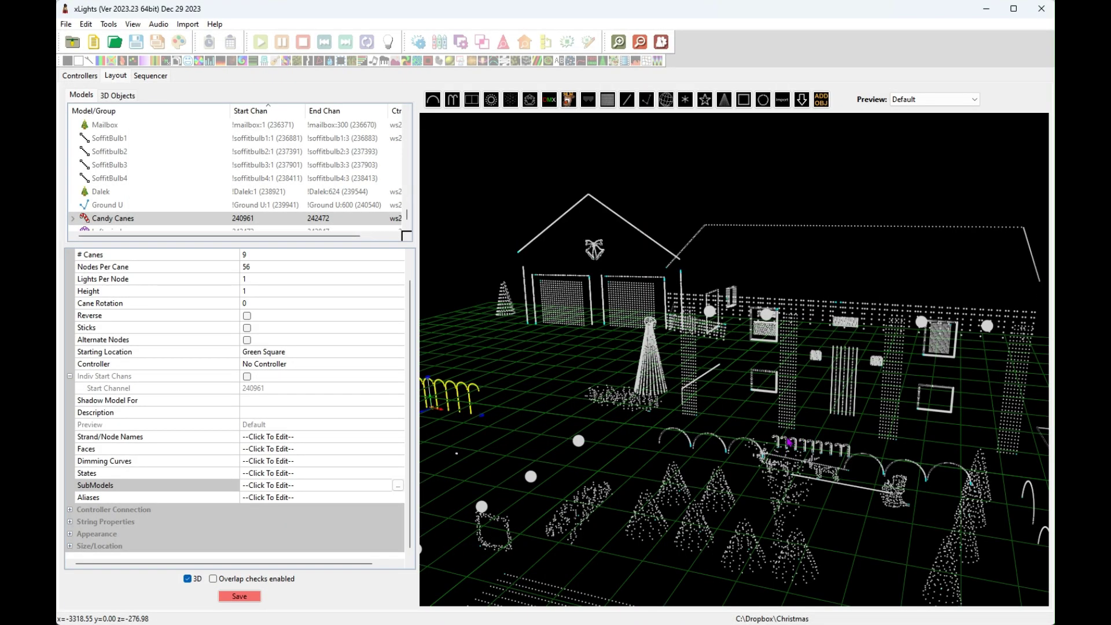
Step: Deselect Candy Canes and inspect the later Gilbert cane and Dead Pixels-2 and Dead Pixels-3 models
left_click(749, 436)
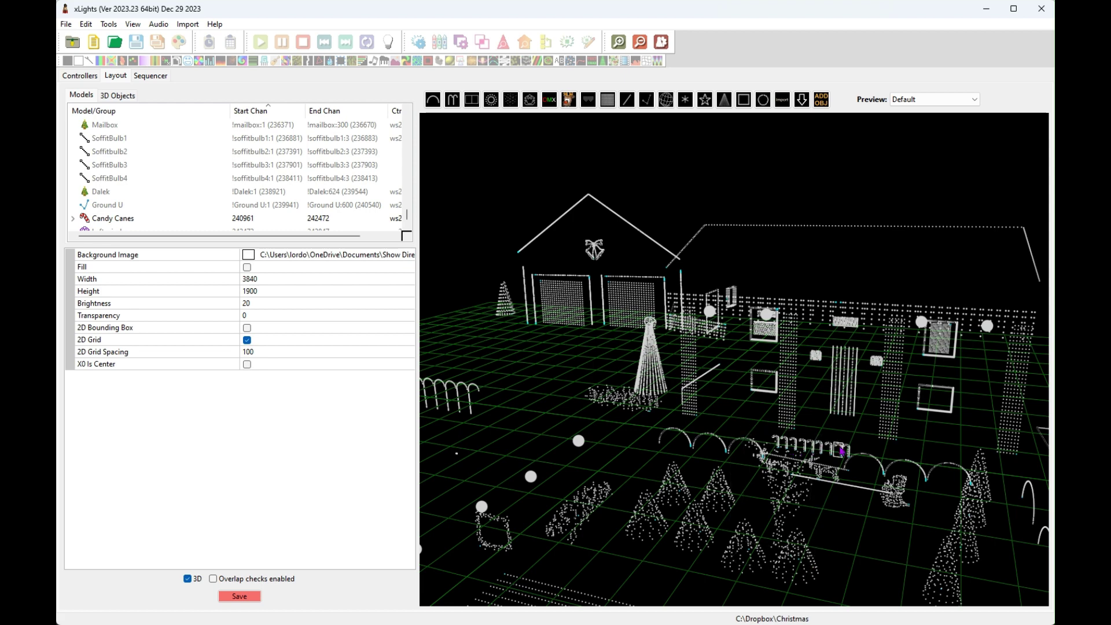
left_click(841, 451)
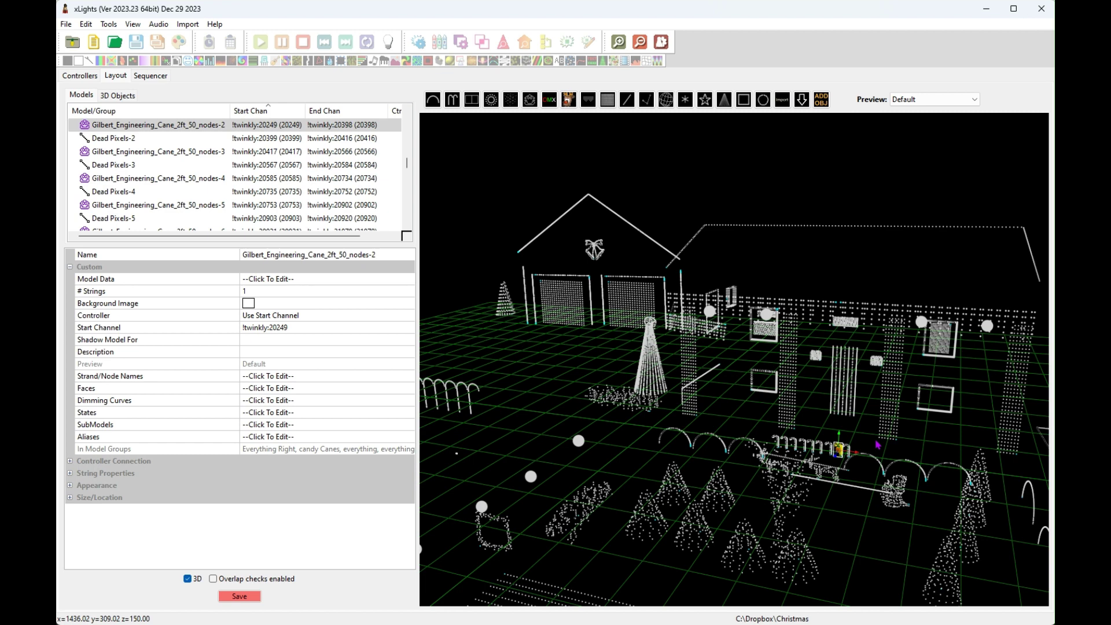
left_click(119, 139)
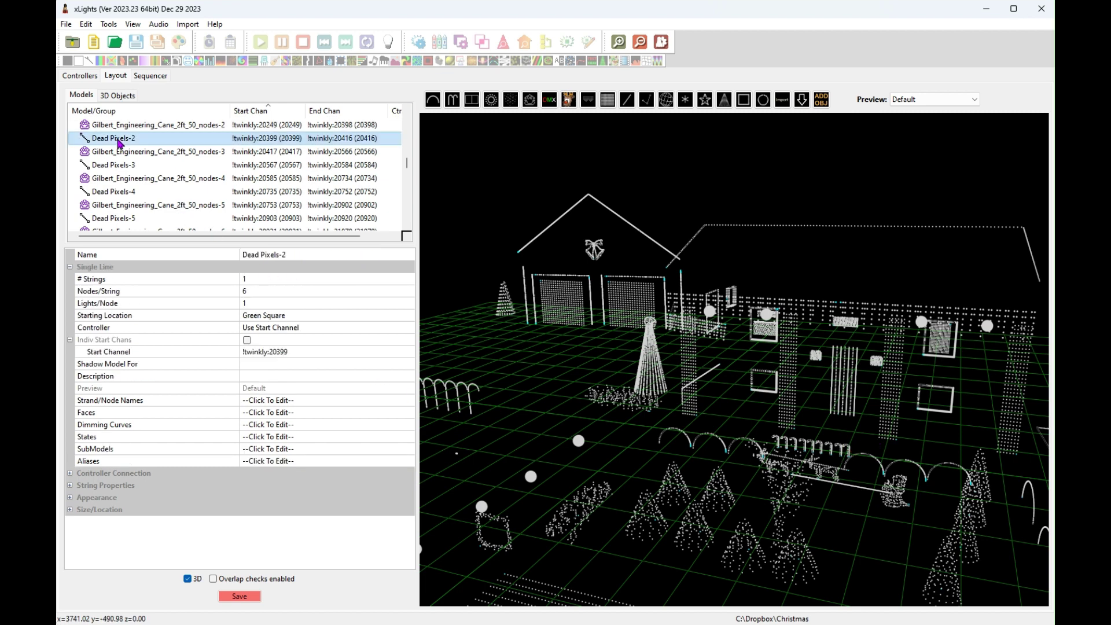
left_click(129, 153)
left_click(124, 165)
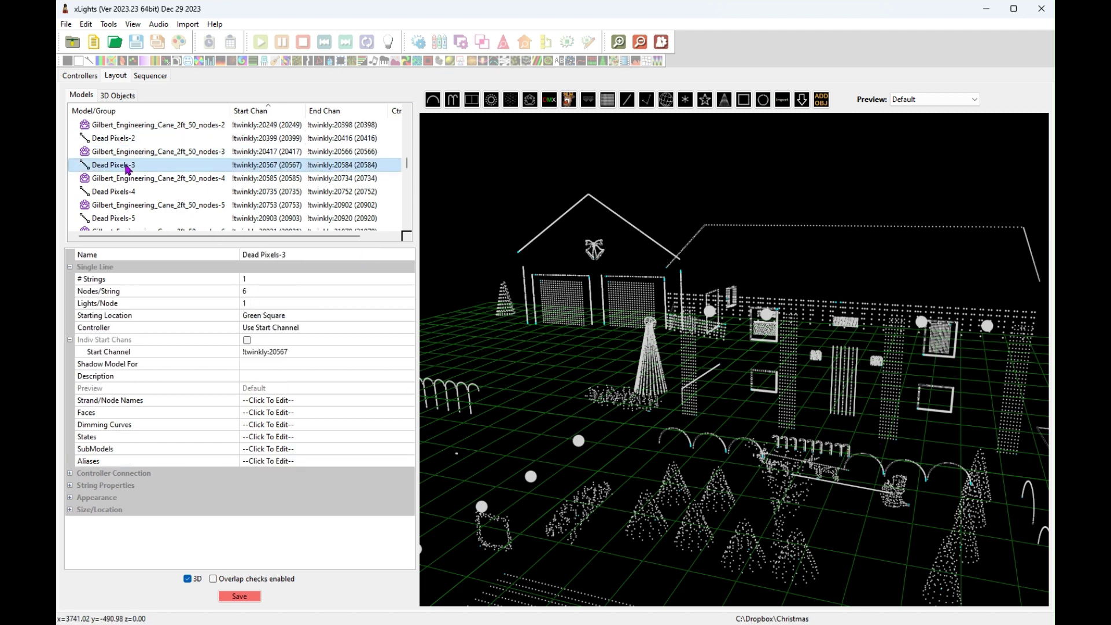
Step: Compare the first Gilbert cane with Dead Pixels, ending on the 6-node Dead Pixels model
scroll(147, 164, "up", 1)
scroll(148, 164, "up", 1)
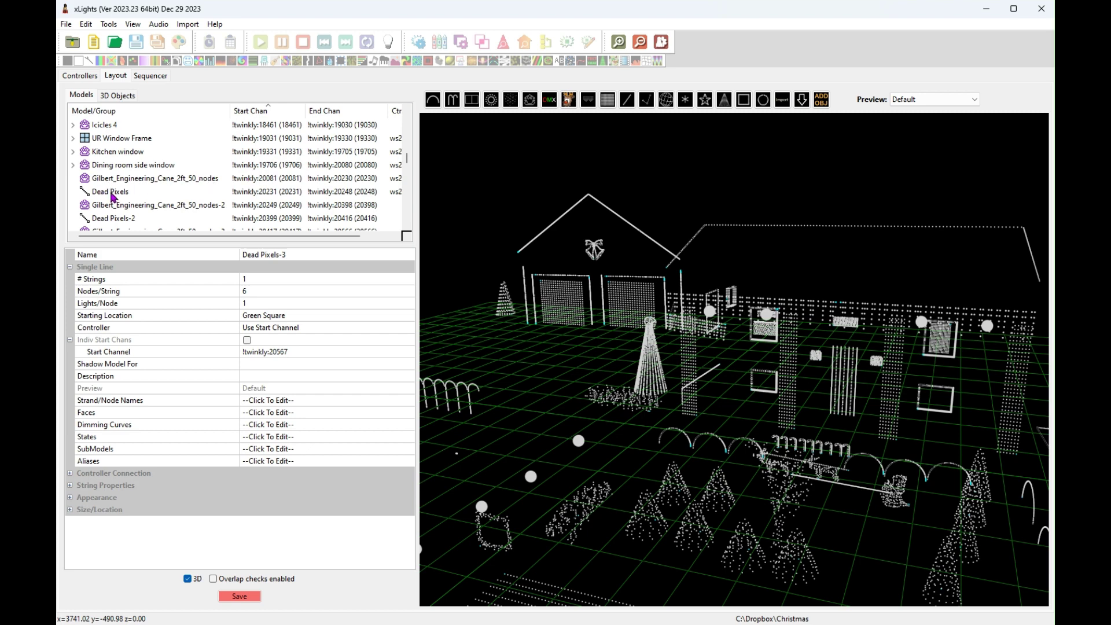
left_click(101, 195)
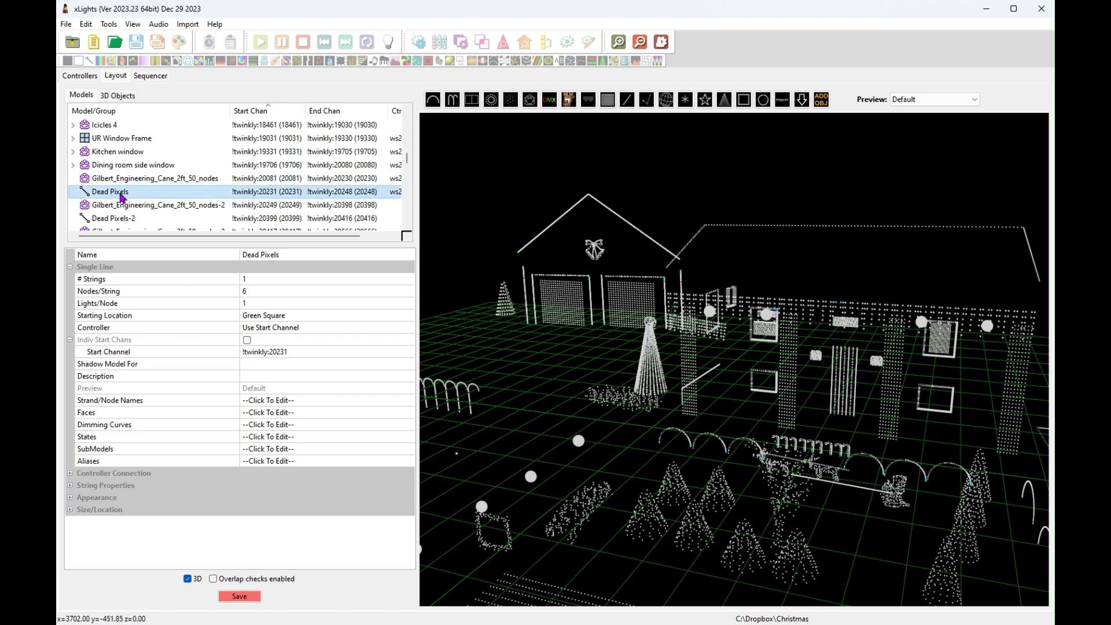
left_click(148, 184)
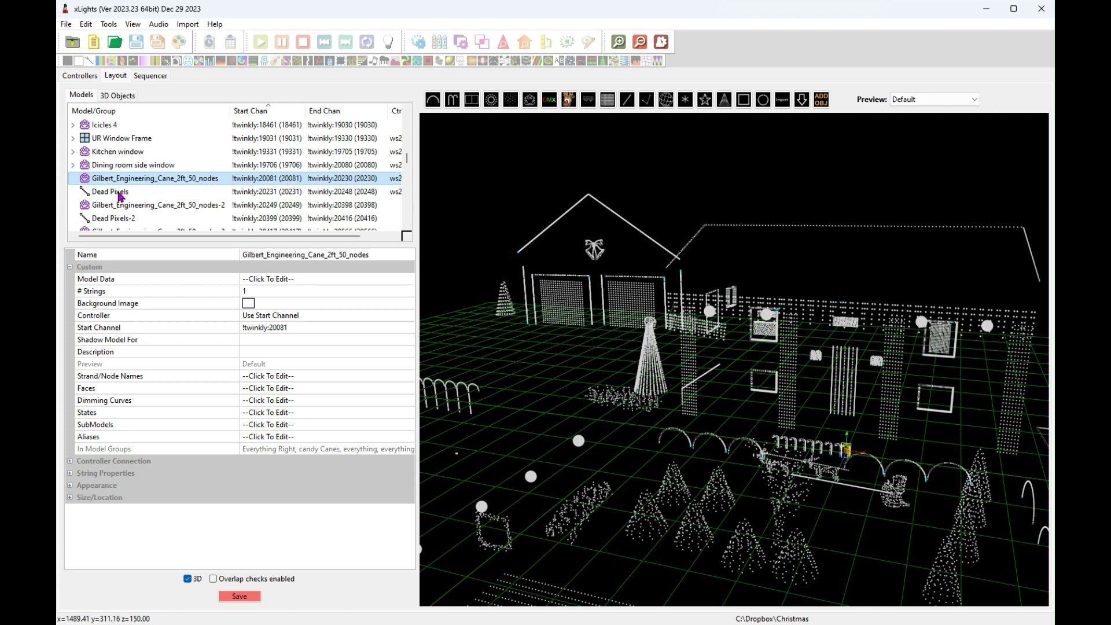
left_click(120, 195)
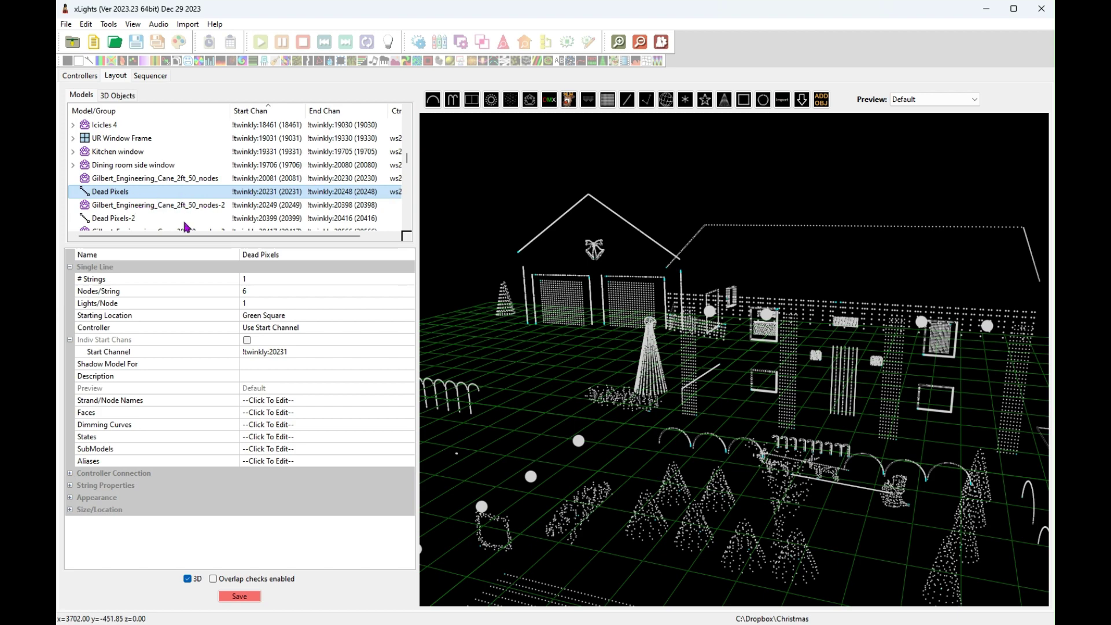
Step: Zoom and orbit the 3D layout preview to view the house and yard from another angle
scroll(680, 513, "down", 3)
scroll(1028, 485, "down", 1)
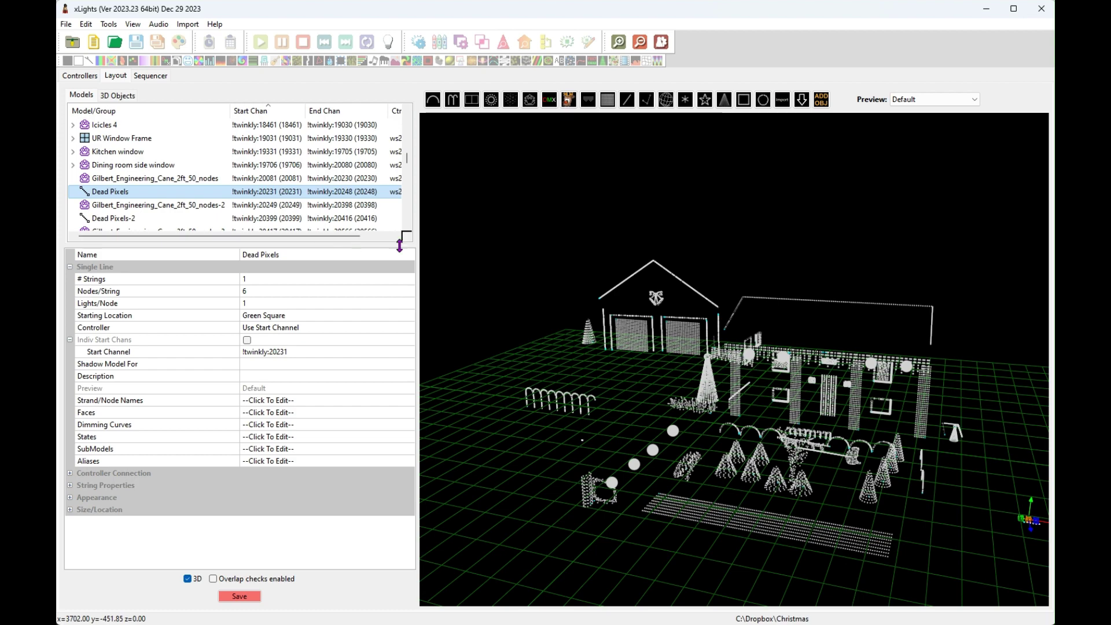
scroll(965, 506, "up", 5)
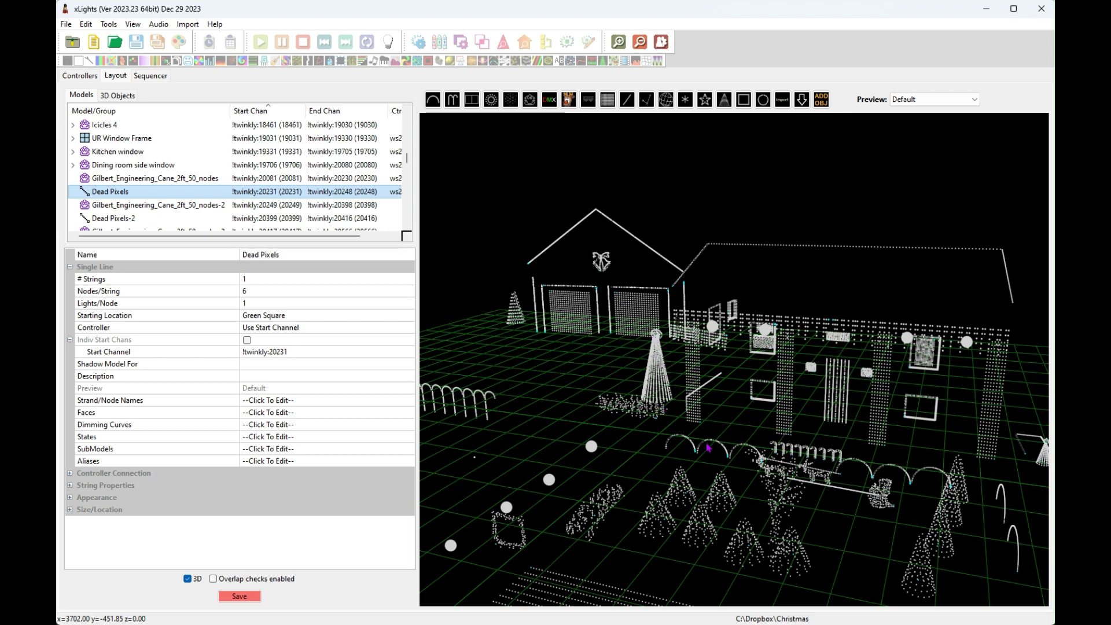
scroll(677, 479, "down", 3)
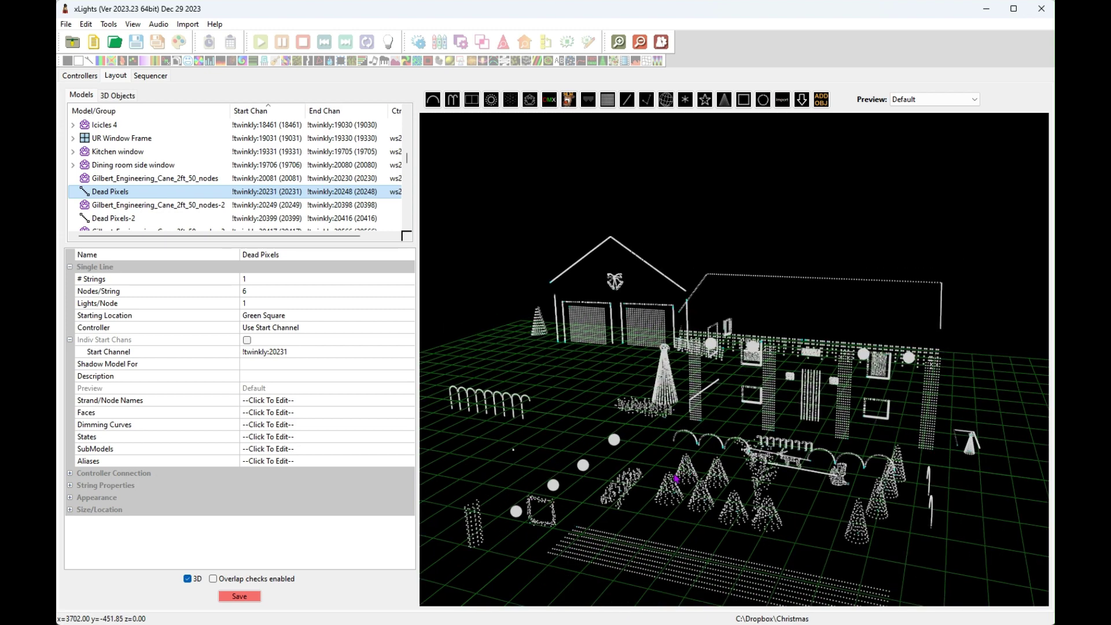
left_click_drag(728, 546, 809, 613)
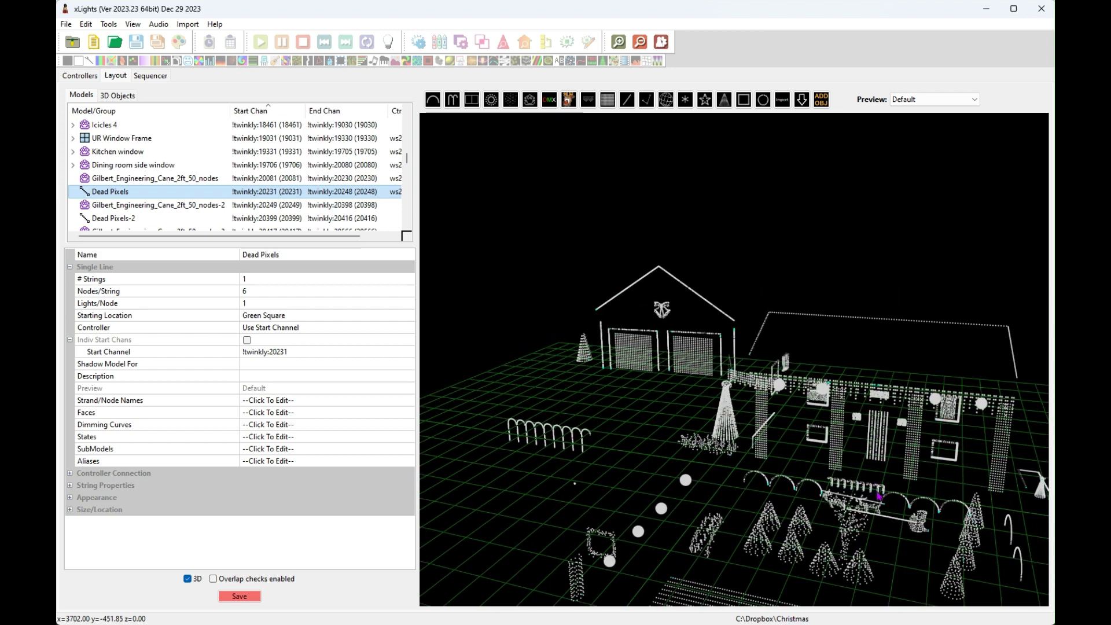